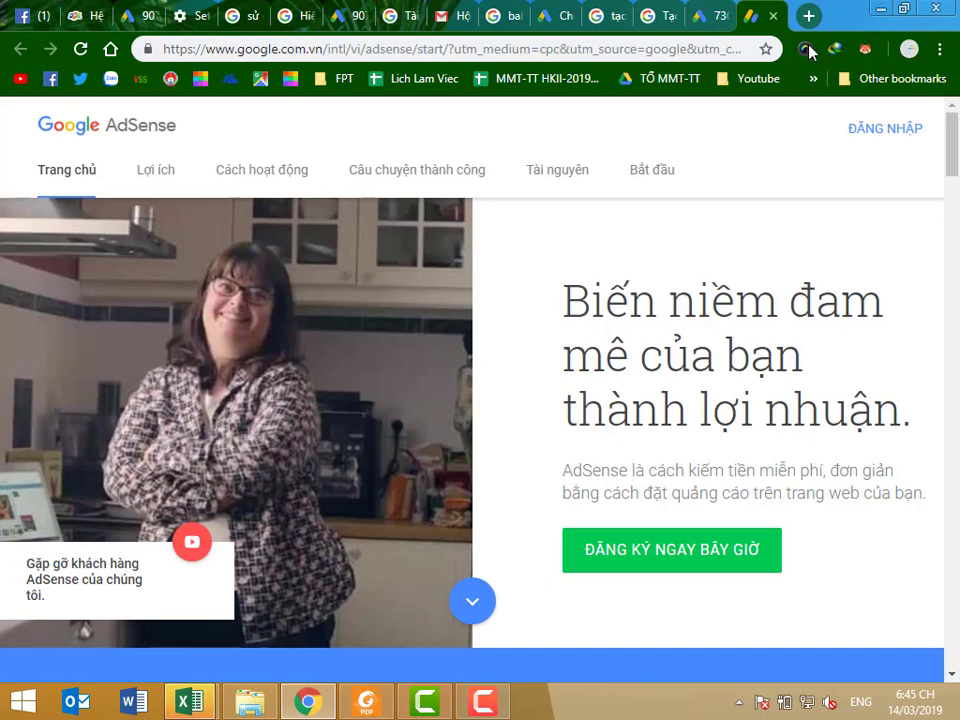
{"action": "left_click", "coordinate": [881, 140]}
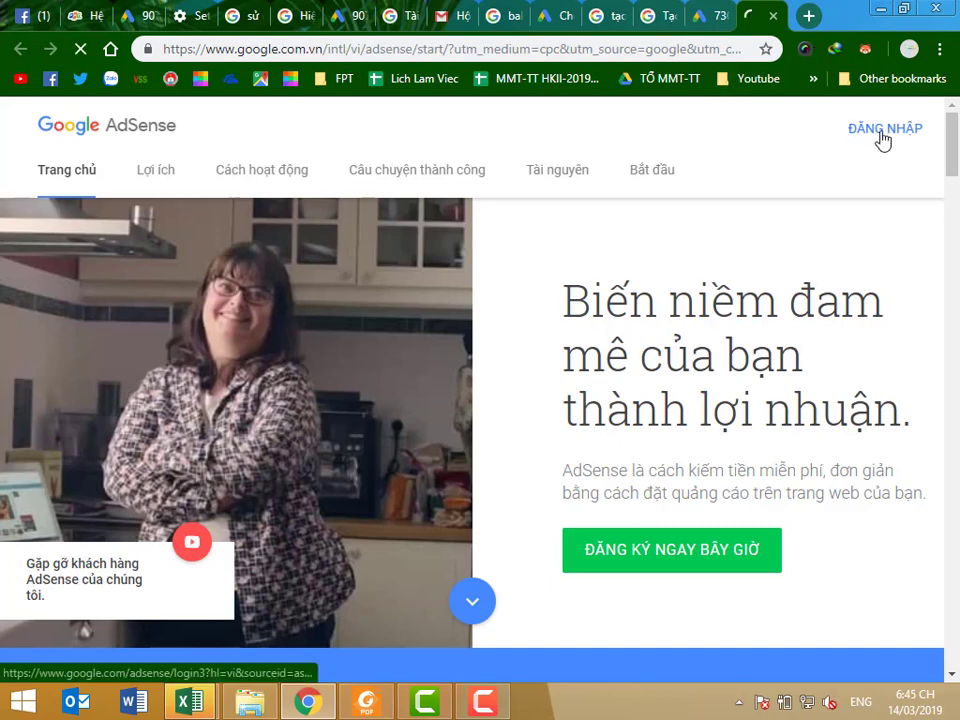
{"action": "left_click", "coordinate": [720, 18]}
{"action": "left_click", "coordinate": [720, 18]}
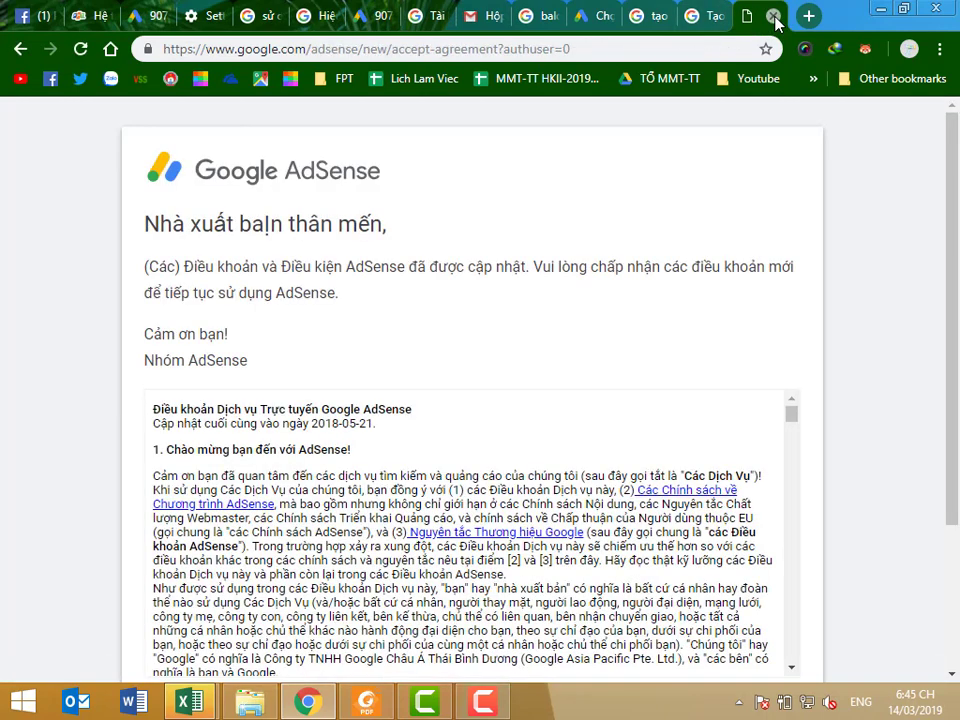
{"action": "left_click", "coordinate": [773, 16]}
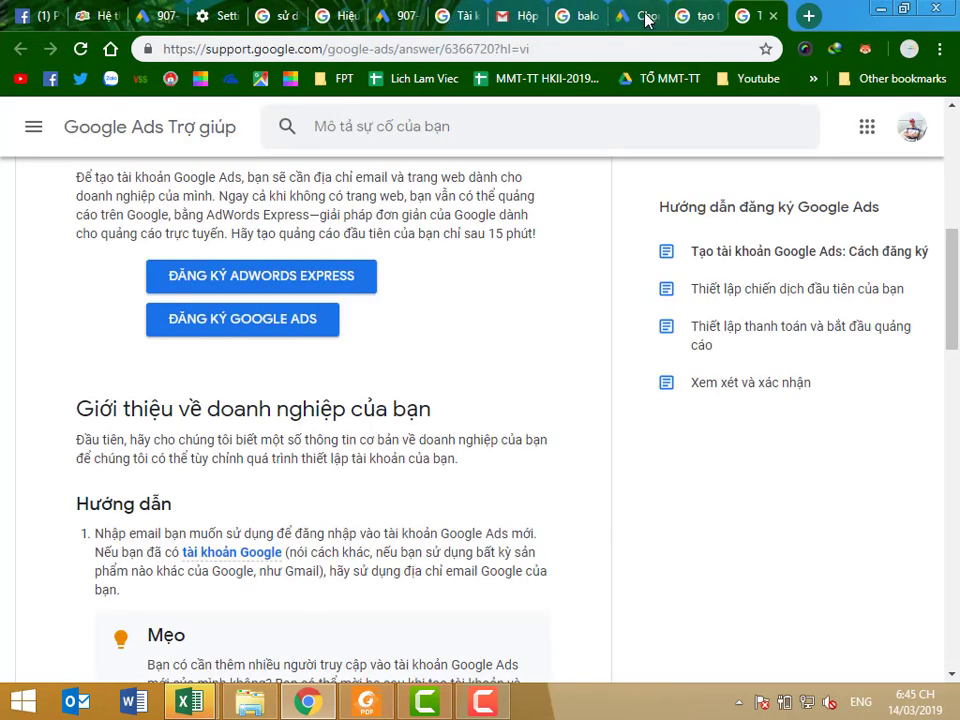
Open Keyword Planner with the existing Google Ads account and check which Google accounts are available there and in Gmail.
{"action": "left_click", "coordinate": [641, 16]}
{"action": "left_click", "coordinate": [862, 144]}
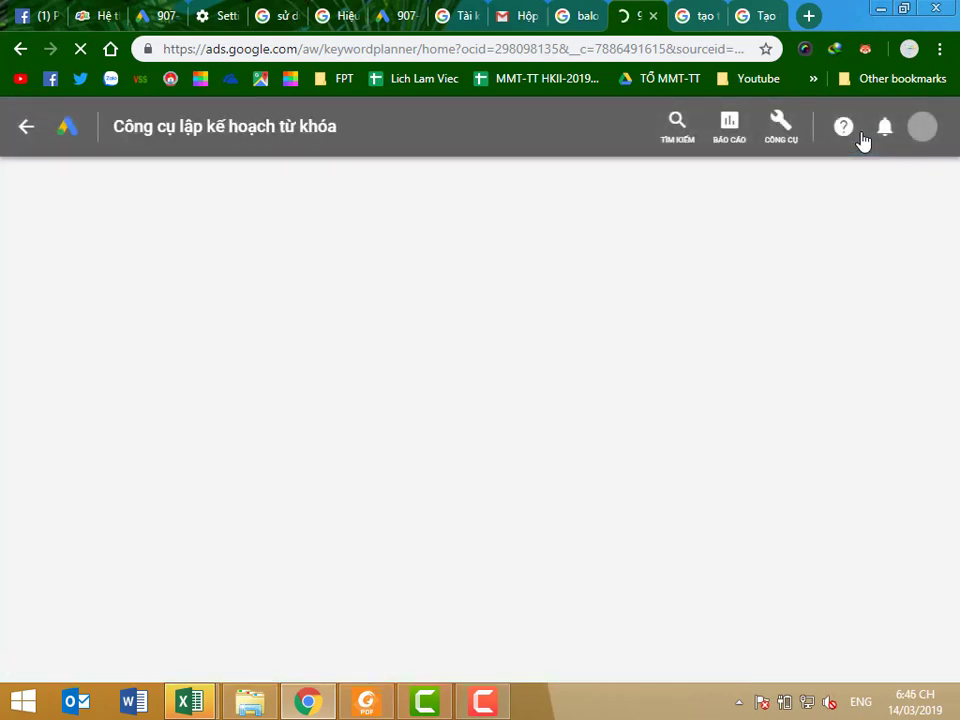
{"action": "left_click", "coordinate": [922, 128]}
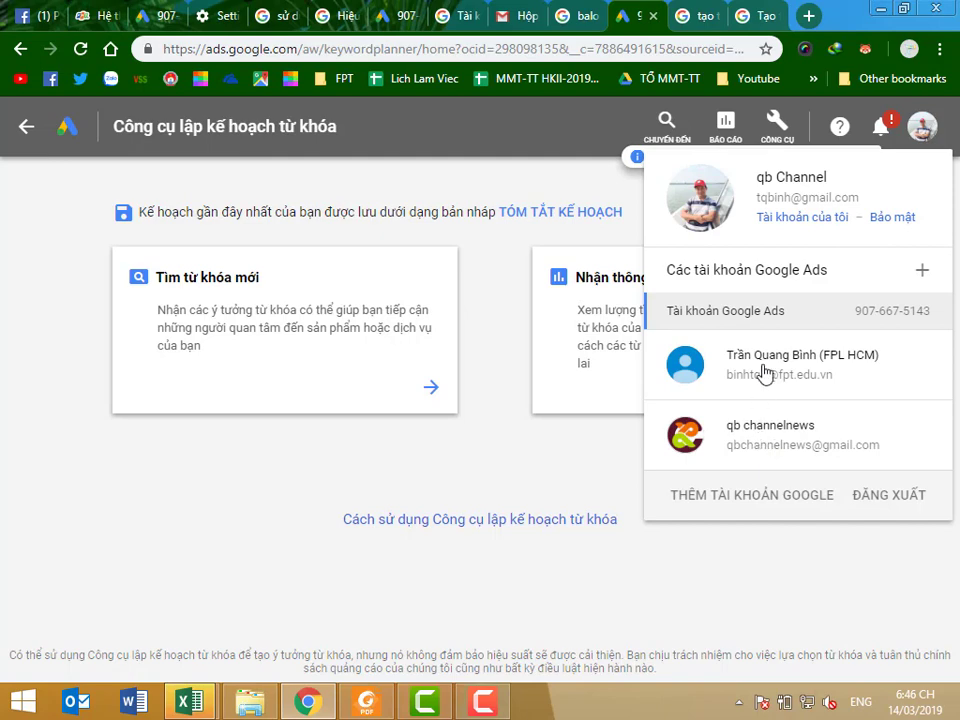
{"action": "left_click", "coordinate": [516, 18]}
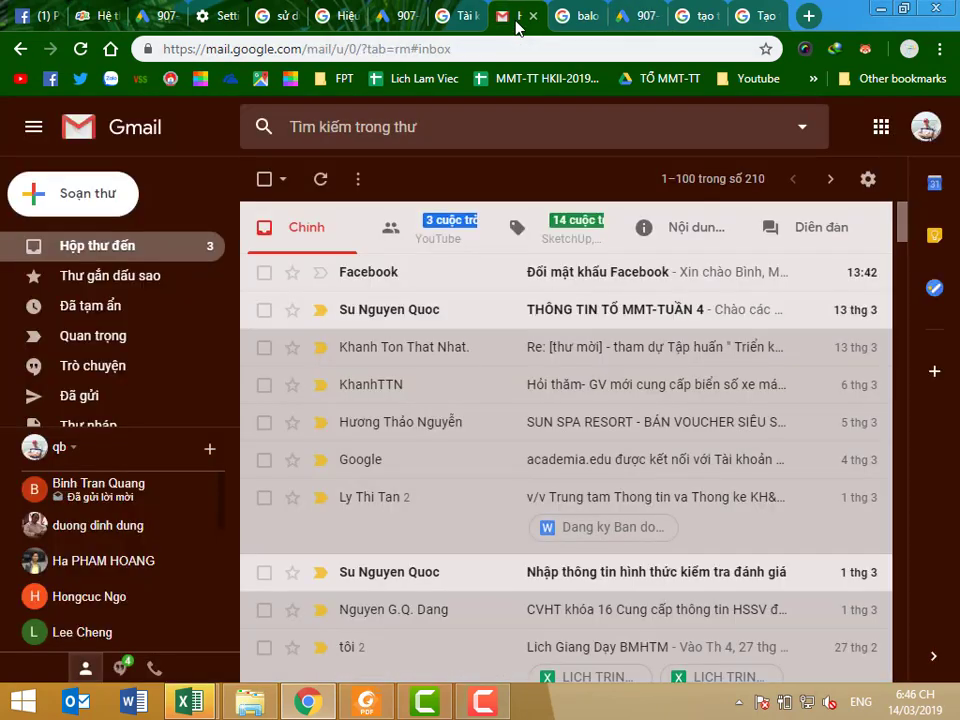
{"action": "left_click", "coordinate": [922, 125]}
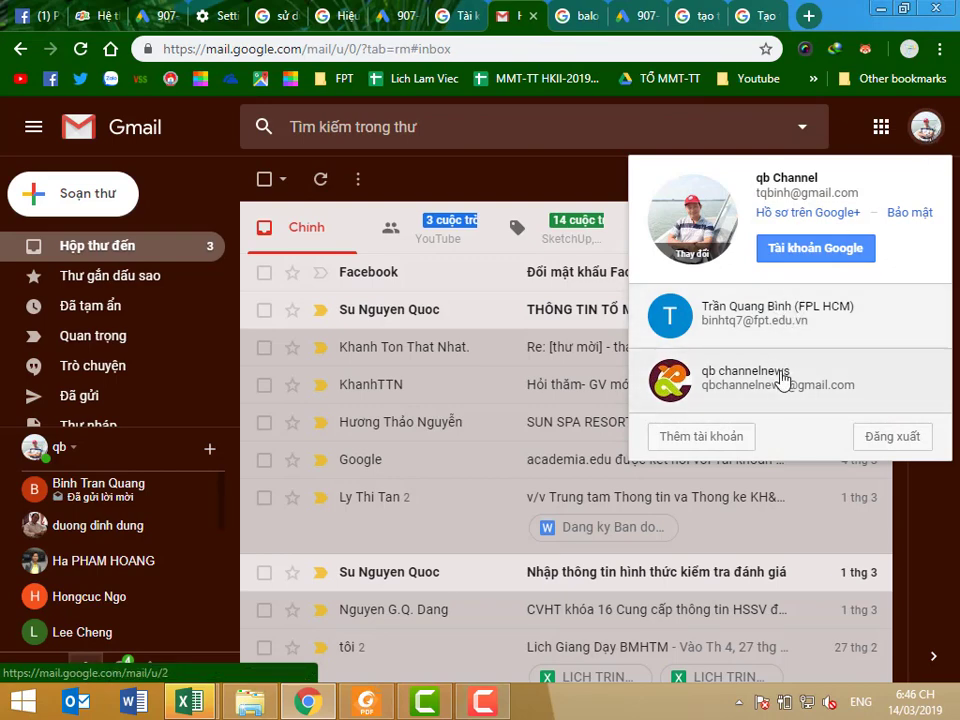
Try the school account in Google Ads and switch to the news channel's Google account.
{"action": "left_click", "coordinate": [630, 18]}
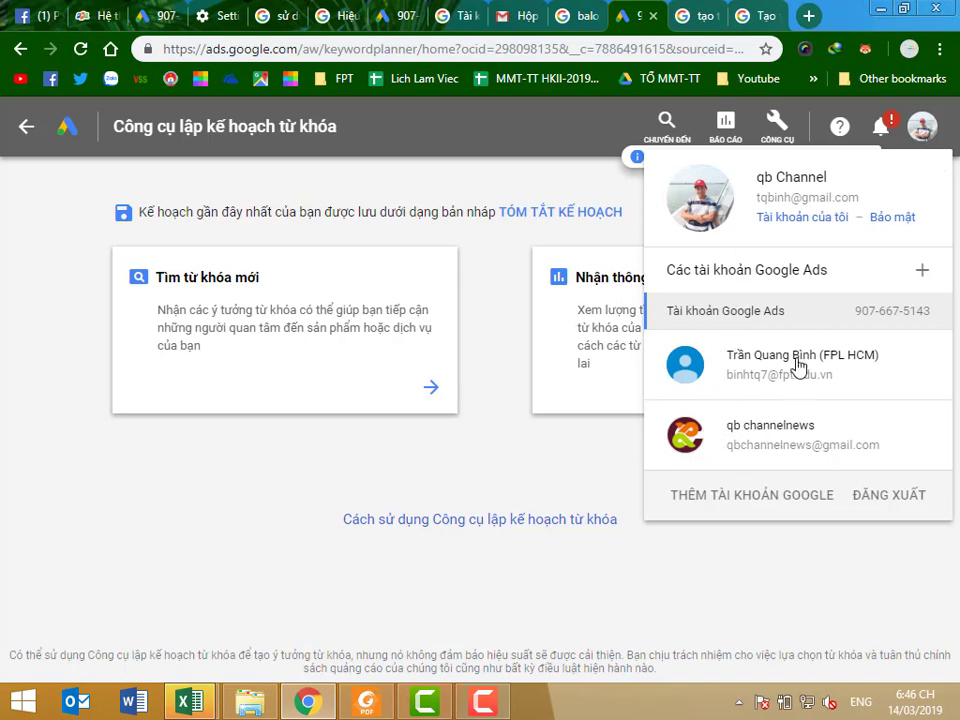
{"action": "left_click", "coordinate": [735, 369]}
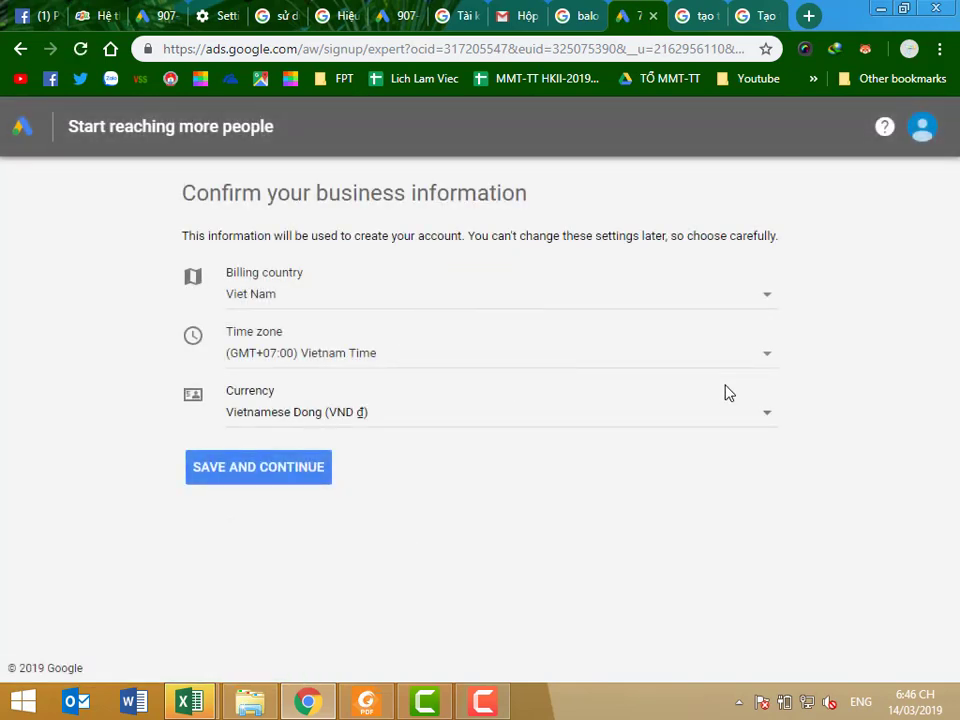
{"action": "left_click", "coordinate": [926, 131]}
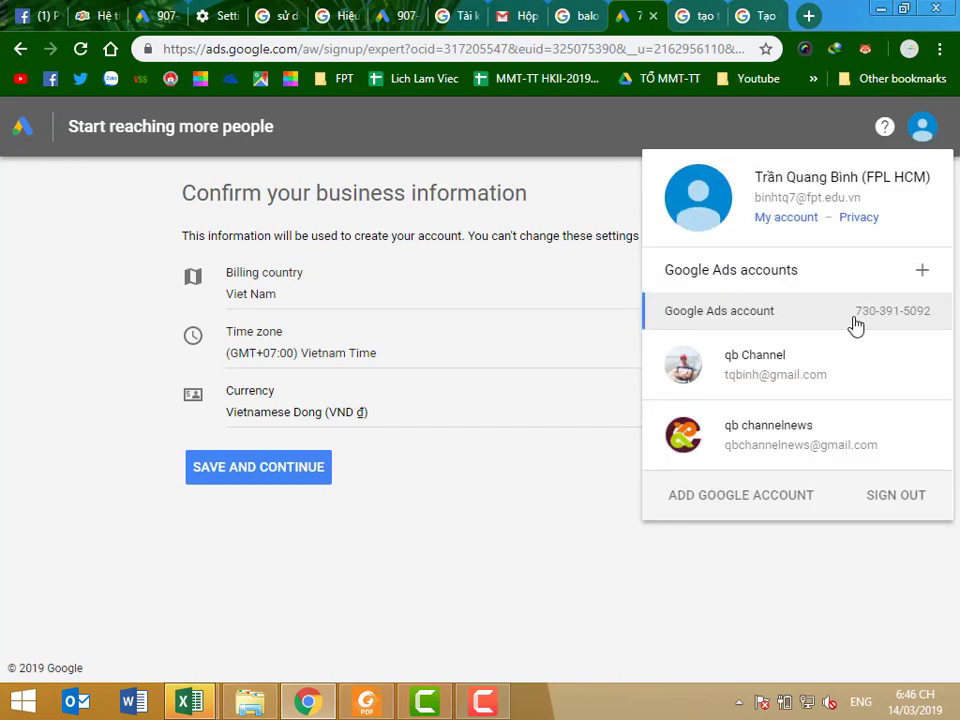
{"action": "left_click", "coordinate": [765, 441]}
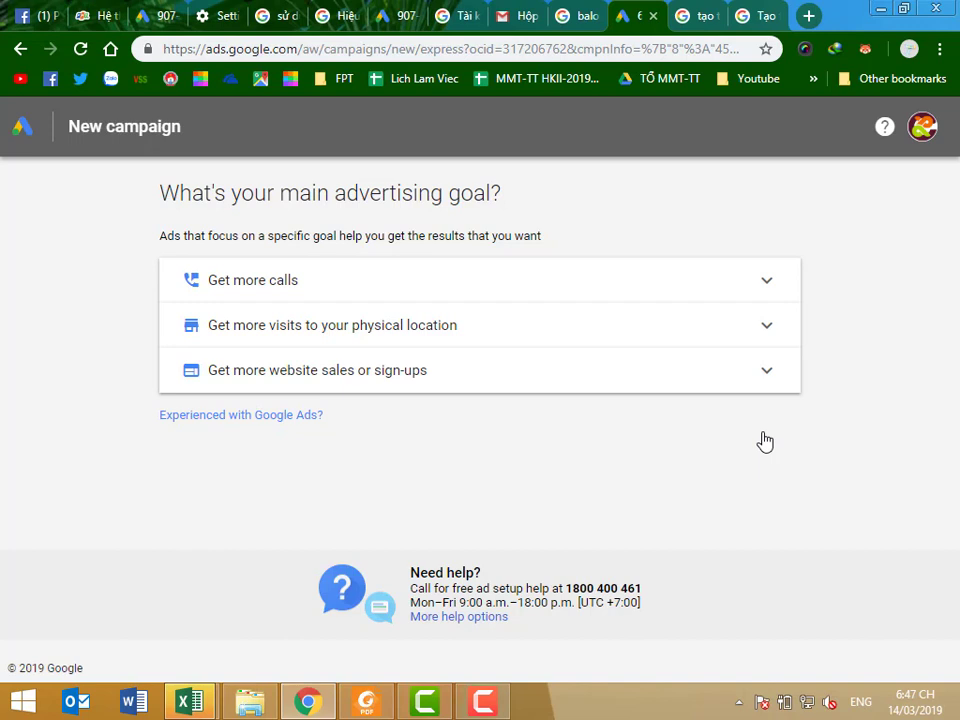
Create a Google Ads account without a campaign in the experienced-user setup, with billing country Viet Nam, Vietnam Time and Vietnamese Dong.
{"action": "left_click", "coordinate": [230, 420]}
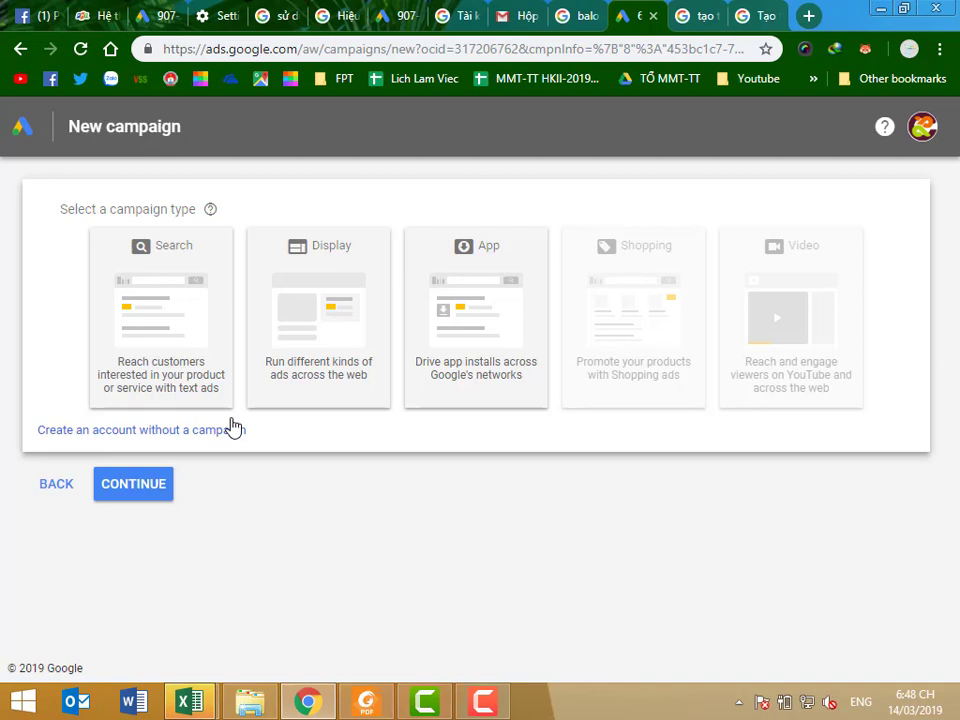
{"action": "left_click", "coordinate": [165, 435]}
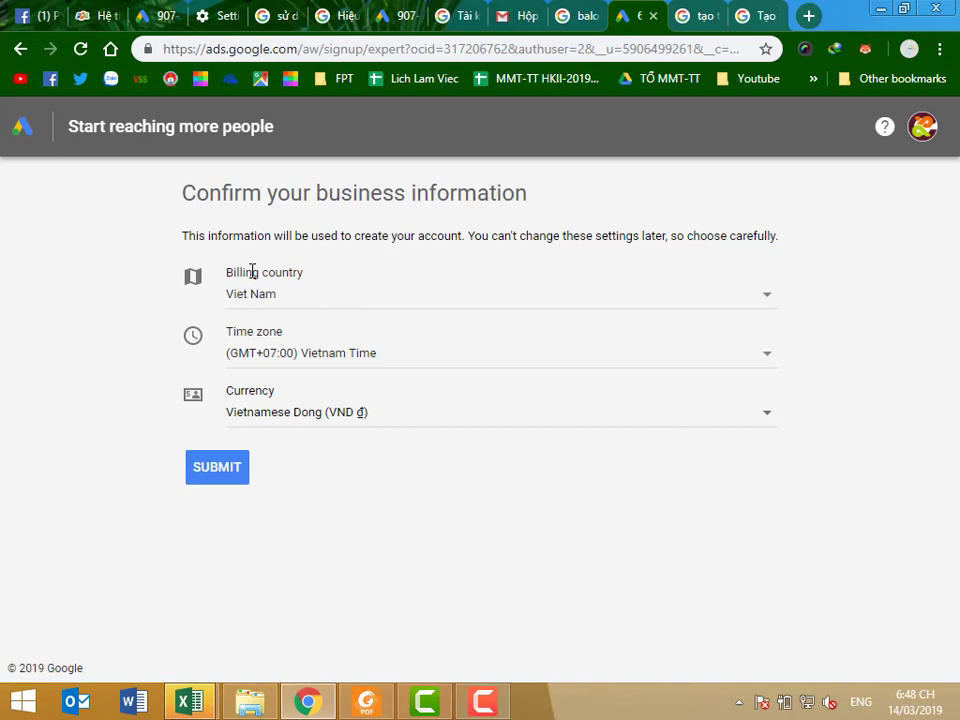
{"action": "left_click", "coordinate": [240, 481]}
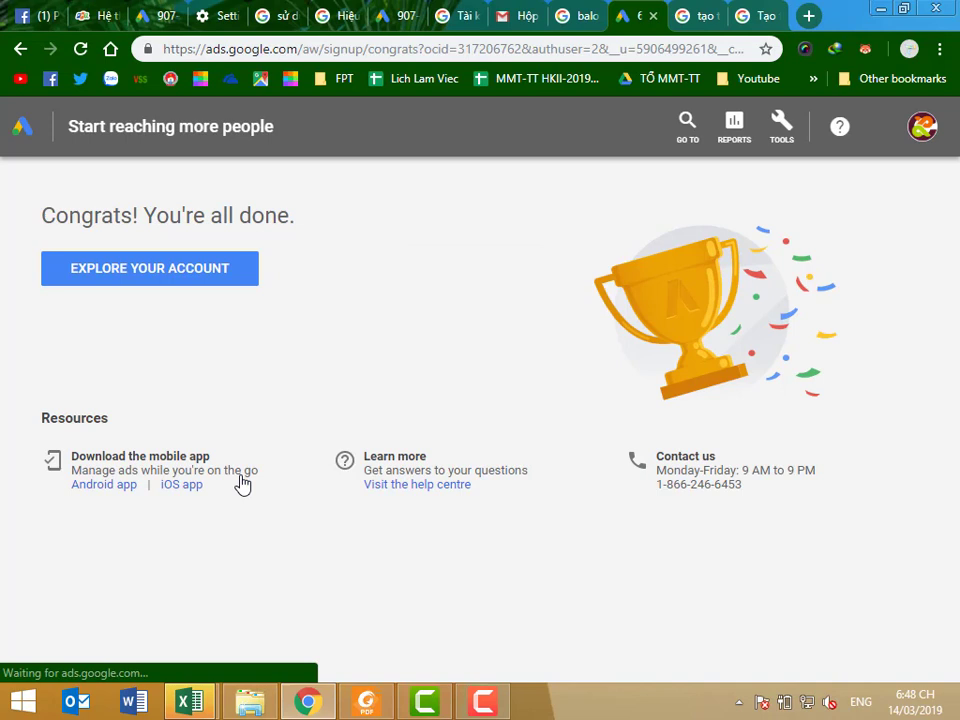
Try to open Keyword Planner from the sign-up completion page.
{"action": "left_click", "coordinate": [777, 122]}
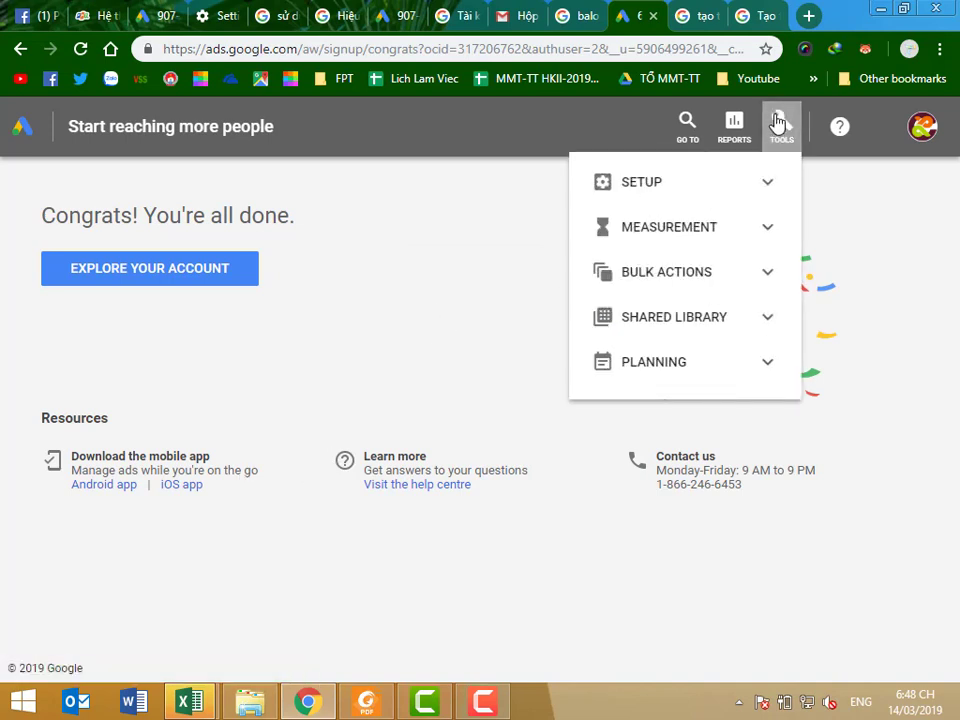
{"action": "left_click", "coordinate": [643, 370]}
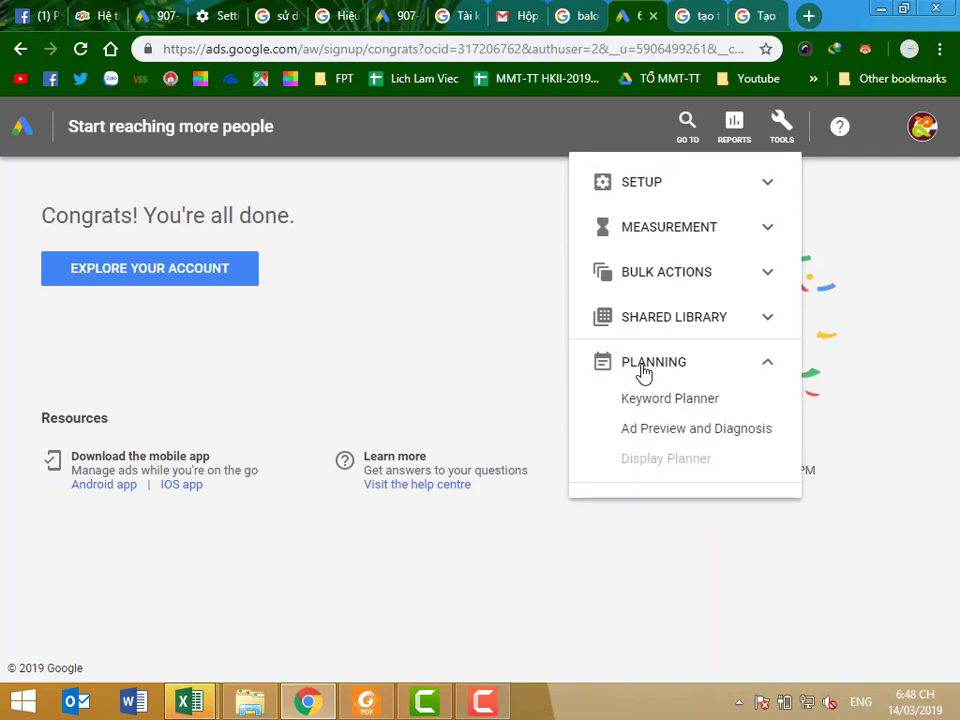
{"action": "left_click", "coordinate": [678, 400]}
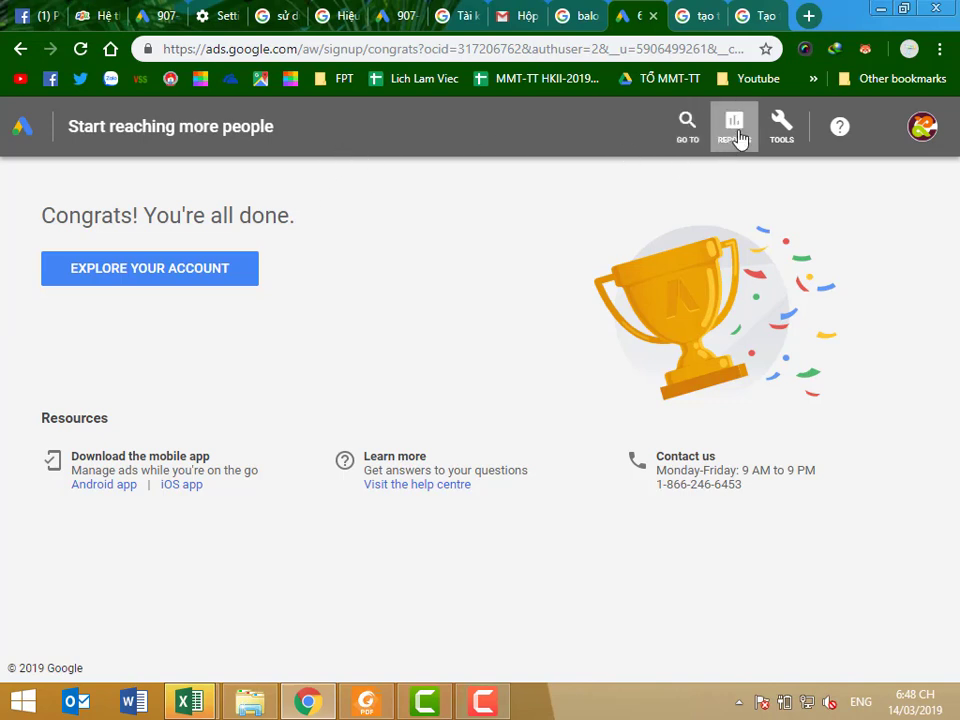
{"action": "left_click", "coordinate": [687, 125]}
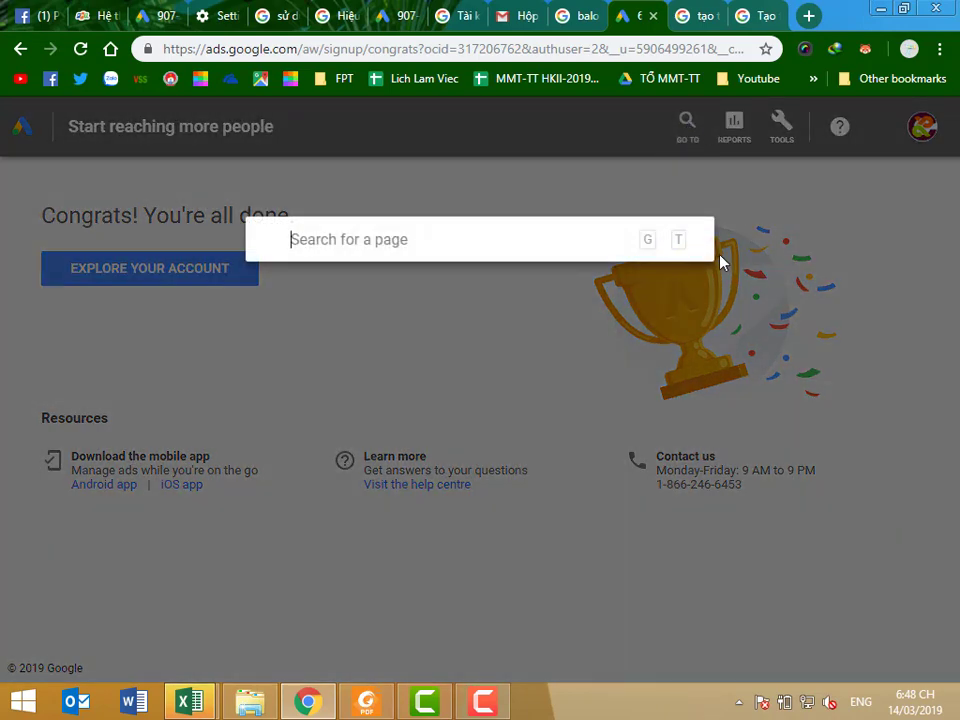
{"action": "left_click", "coordinate": [754, 223]}
{"action": "left_click", "coordinate": [784, 121]}
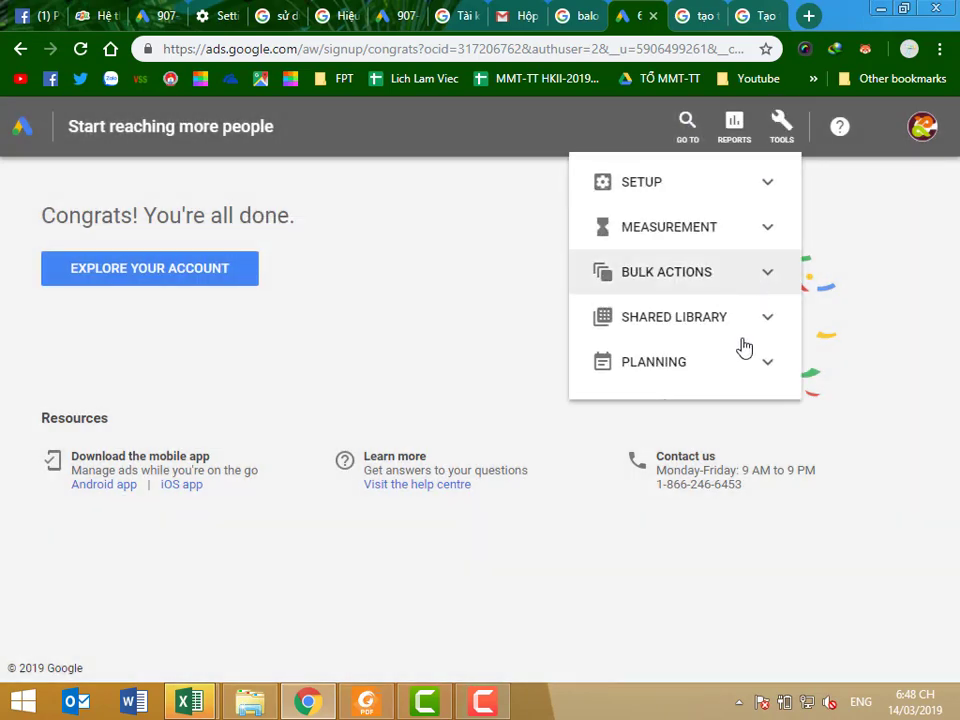
{"action": "left_click", "coordinate": [635, 369]}
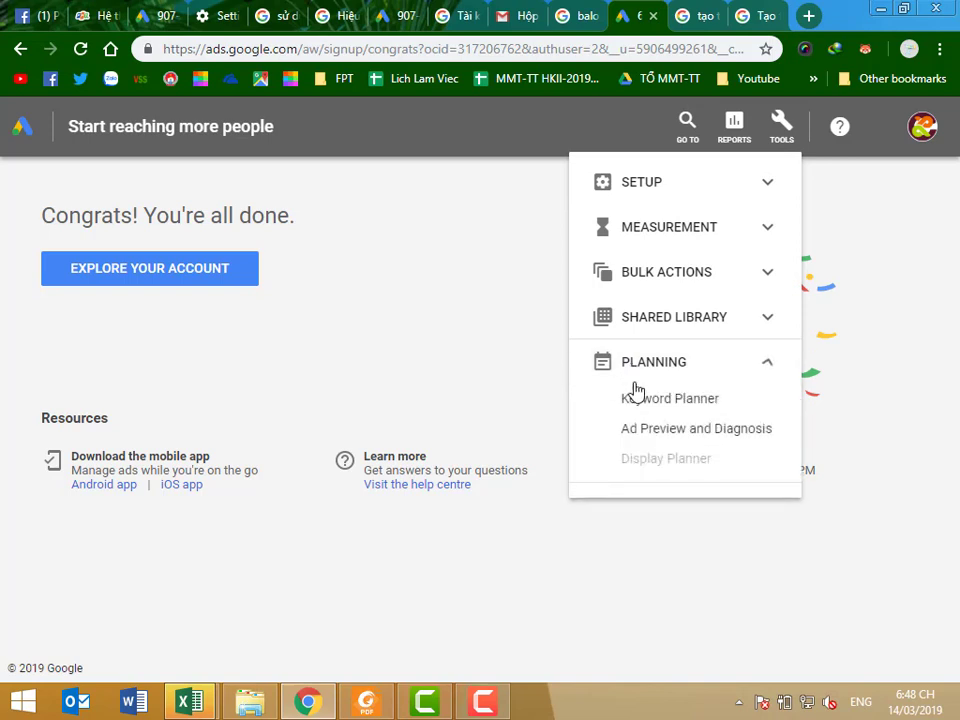
{"action": "left_click", "coordinate": [641, 400]}
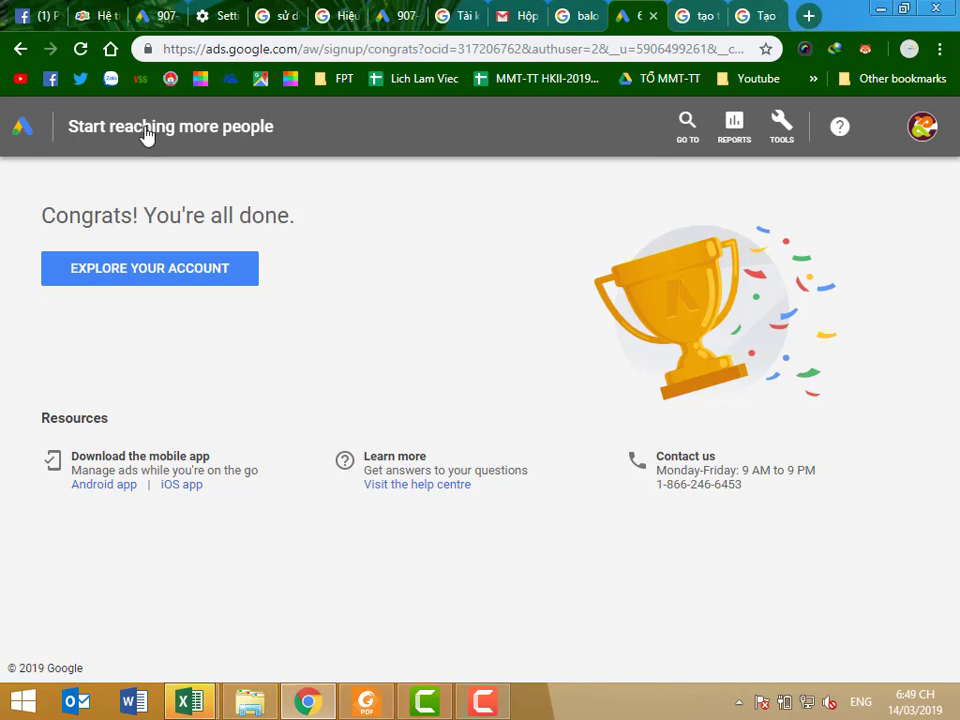
Enter the new account's campaign overview and open Keyword Planner from there.
{"action": "left_click", "coordinate": [100, 280]}
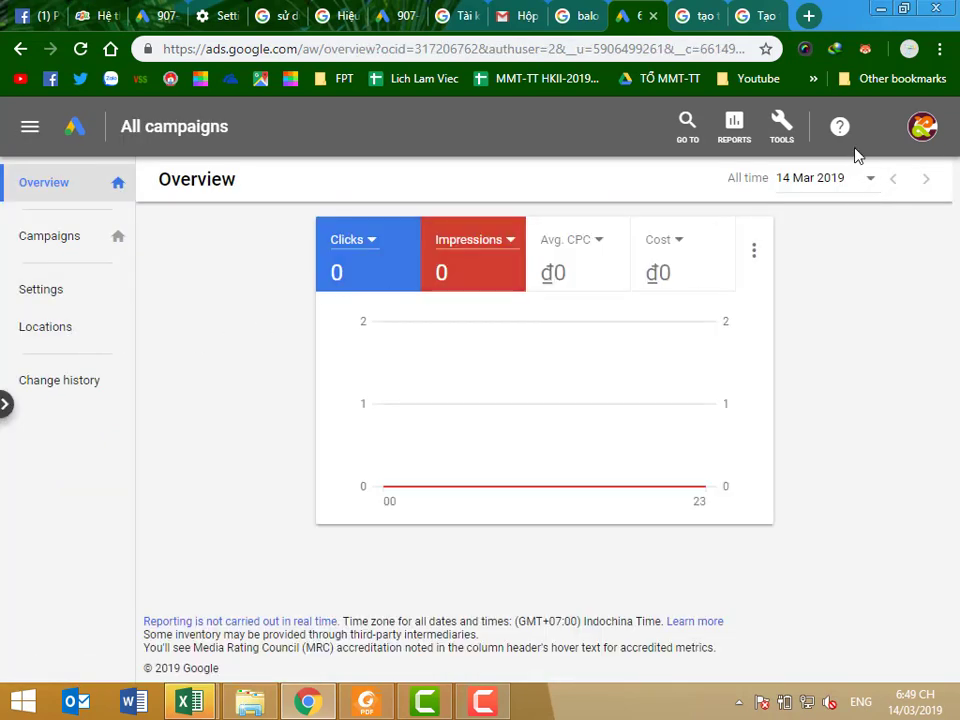
{"action": "left_click", "coordinate": [782, 127]}
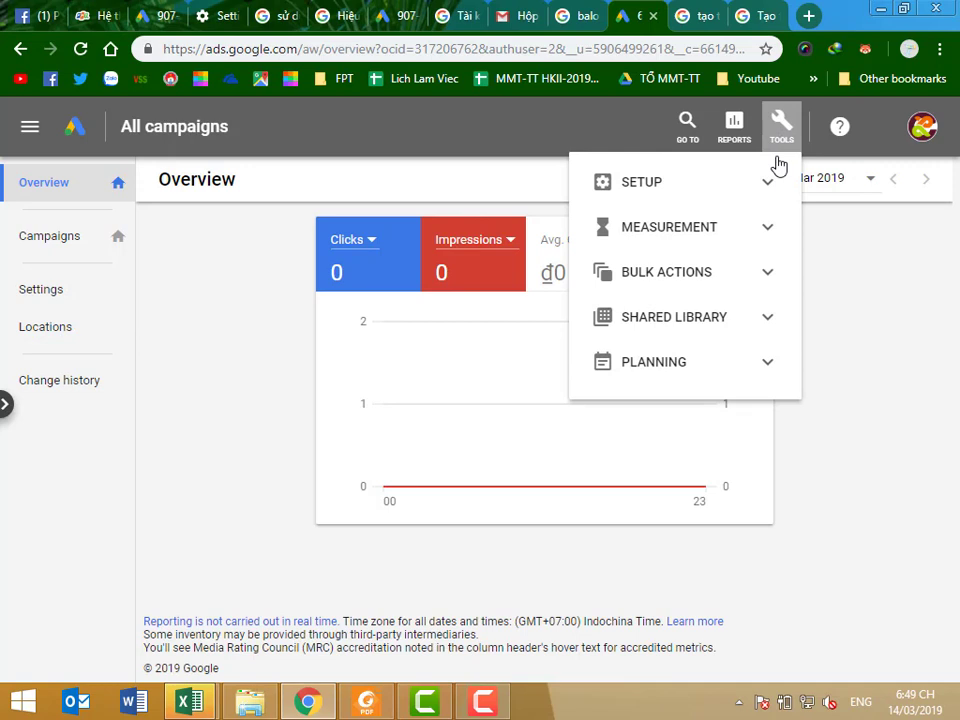
{"action": "left_click", "coordinate": [684, 366]}
{"action": "left_click", "coordinate": [650, 400]}
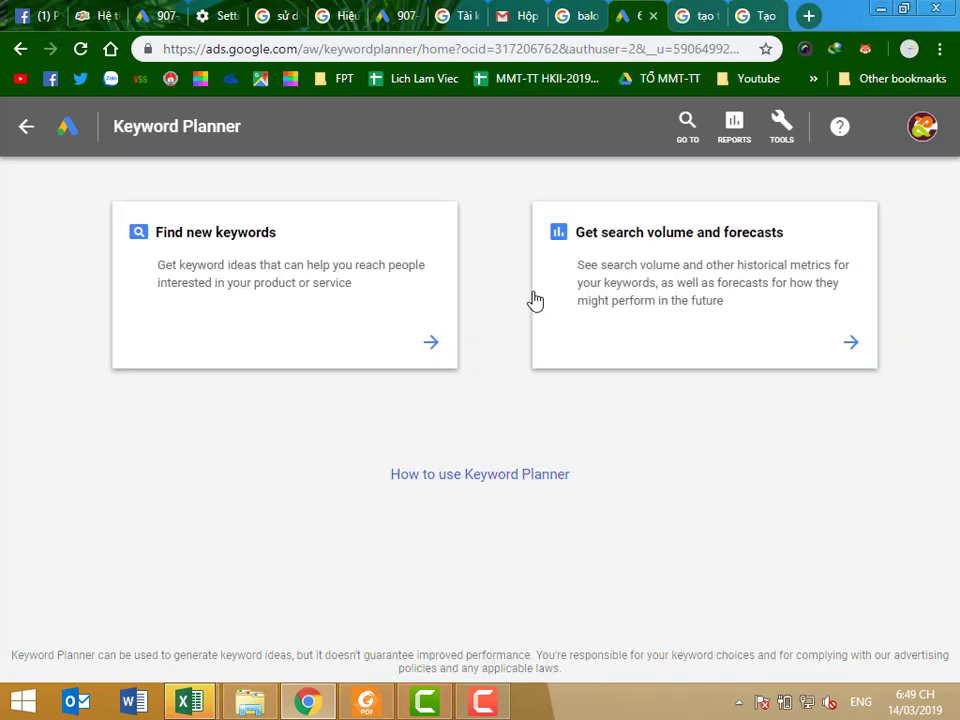
Find new keywords for "điện thoại thông minh" and dismiss the tip about adding keywords to the plan.
{"action": "left_click", "coordinate": [183, 245]}
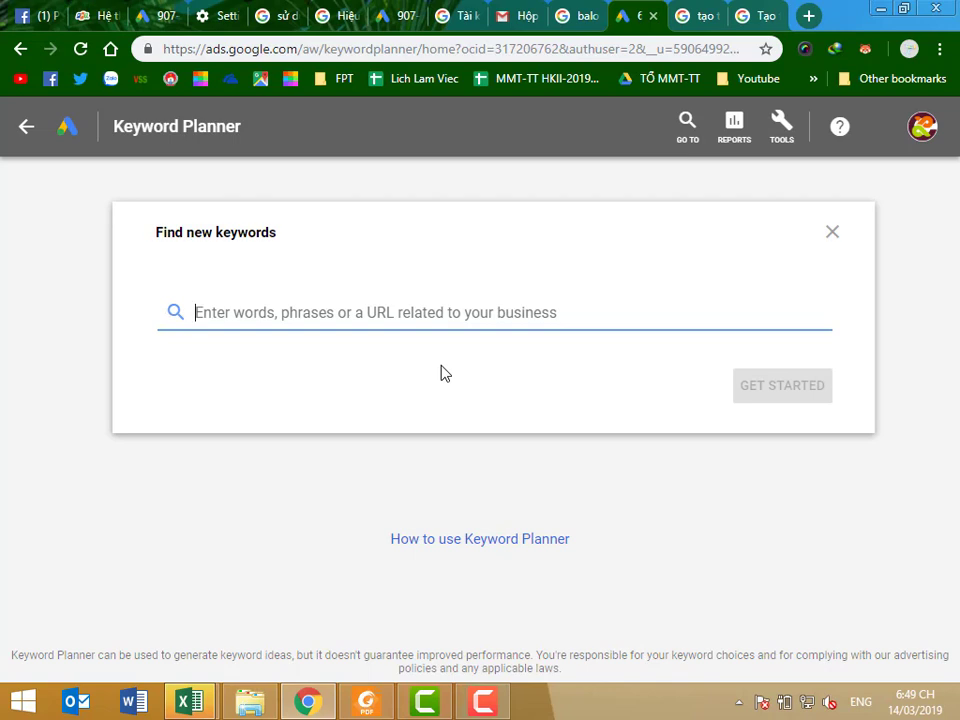
{"action": "type", "text": "điêm"}
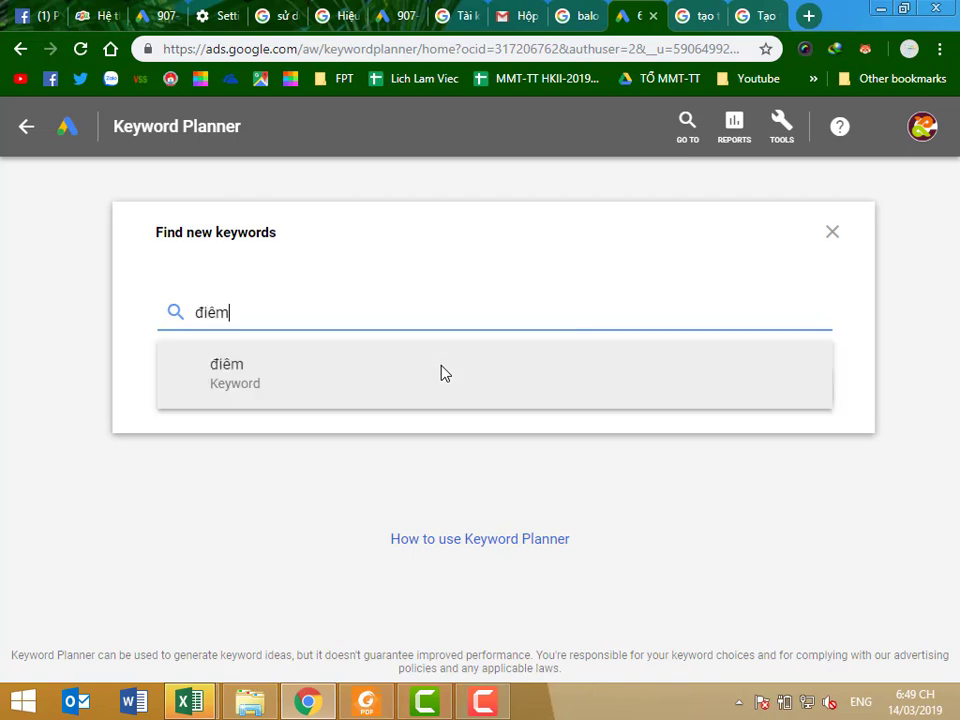
{"action": "key", "text": "BackSpace"}
{"action": "type", "text": "n th"}
{"action": "type", "text": "oa"}
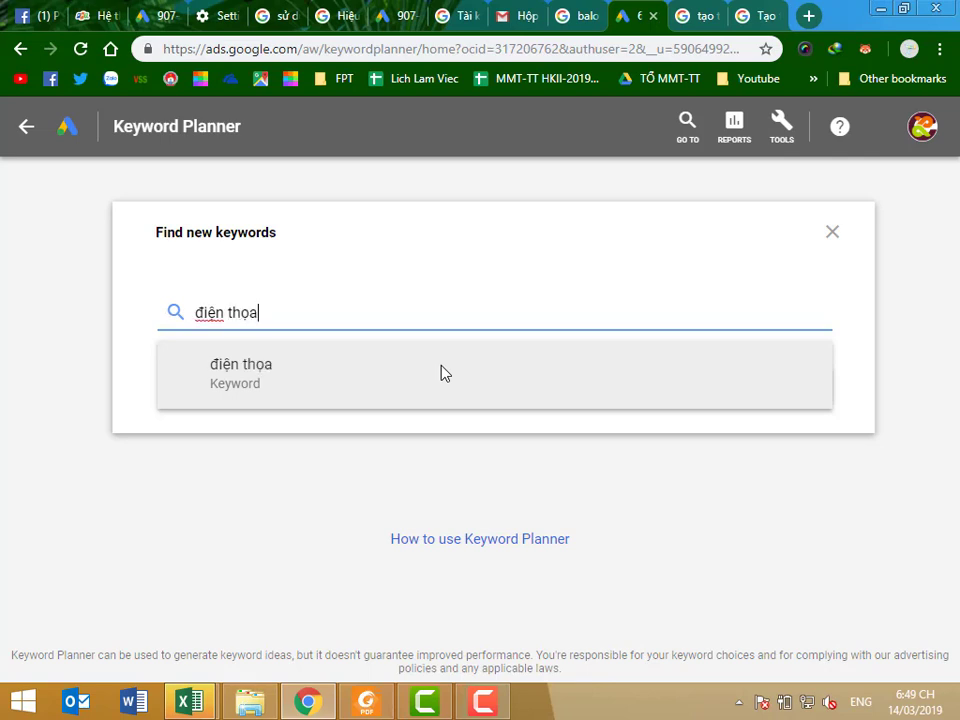
{"action": "type", "text": "i thô"}
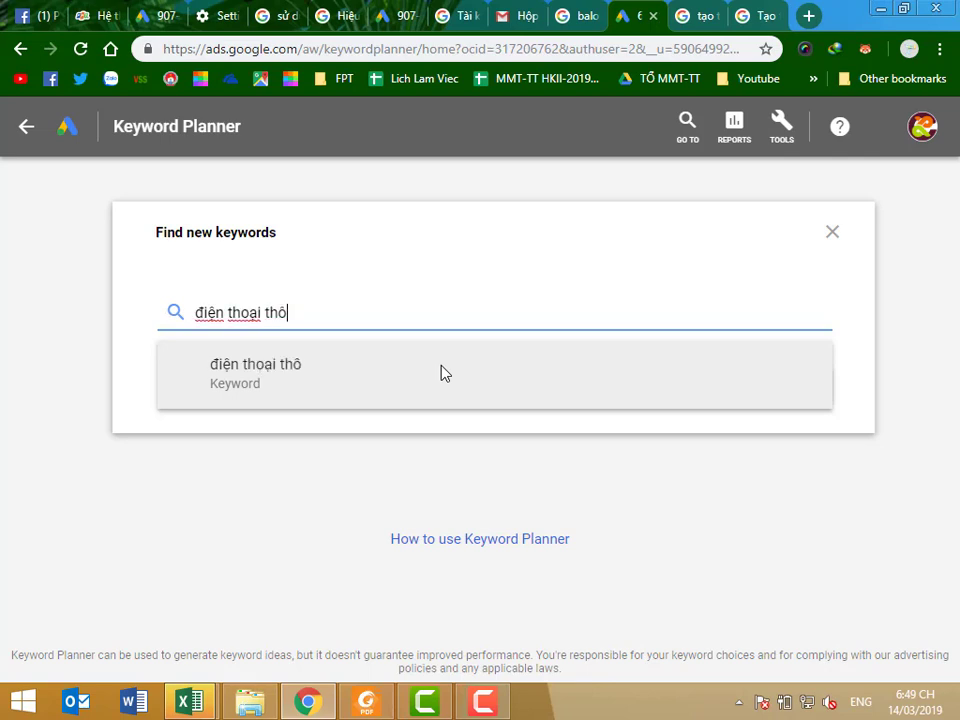
{"action": "type", "text": "ng minh"}
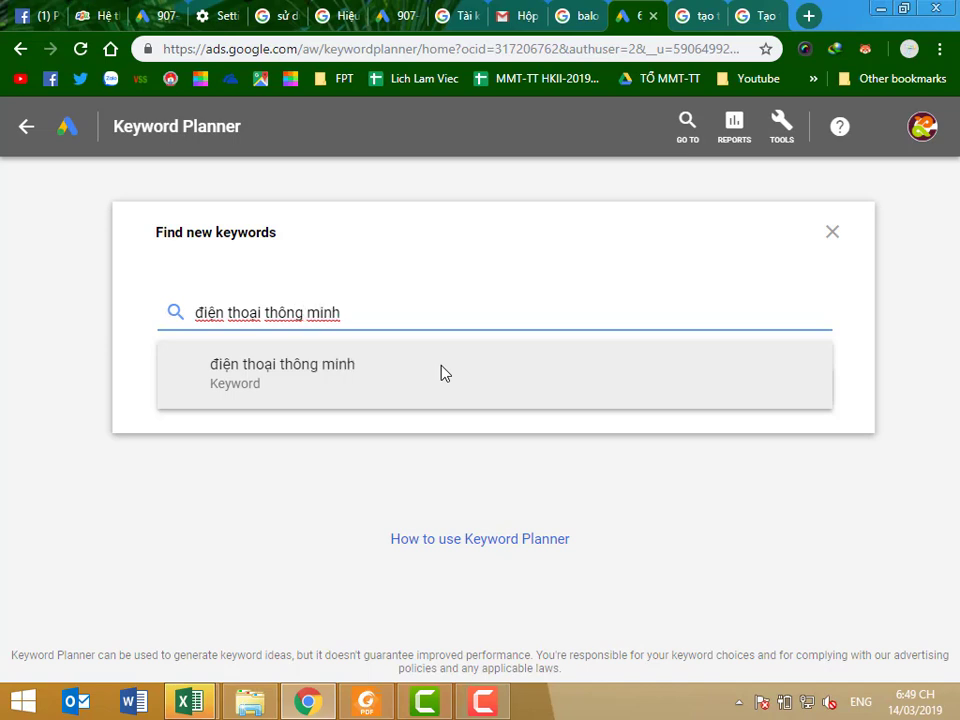
{"action": "left_click", "coordinate": [441, 370]}
{"action": "left_click", "coordinate": [780, 393]}
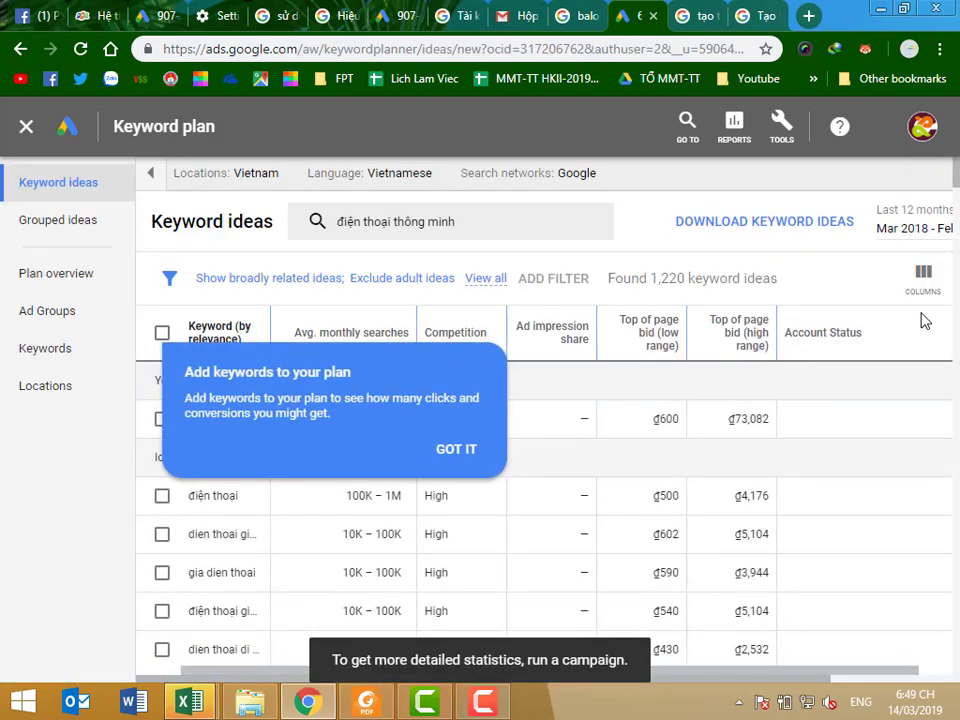
{"action": "left_click", "coordinate": [455, 451]}
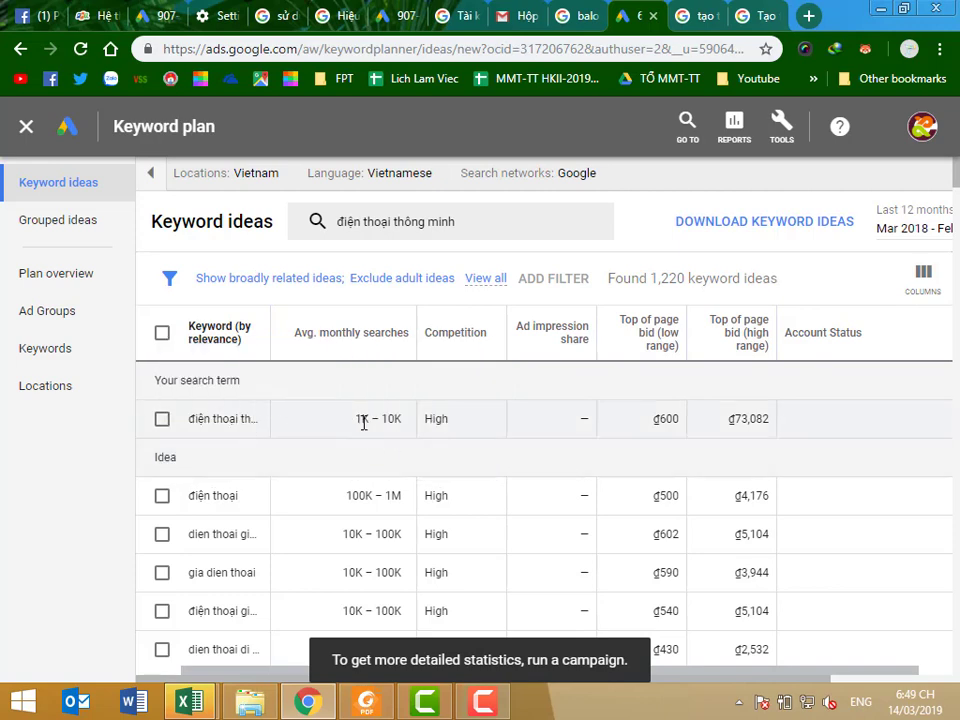
Switch to Foxit Reader and review exercise 1 in WEB2053 - Bai tap 6.pdf, from the keyword table to the KEI formula.
{"action": "mouse_move", "coordinate": [369, 340]}
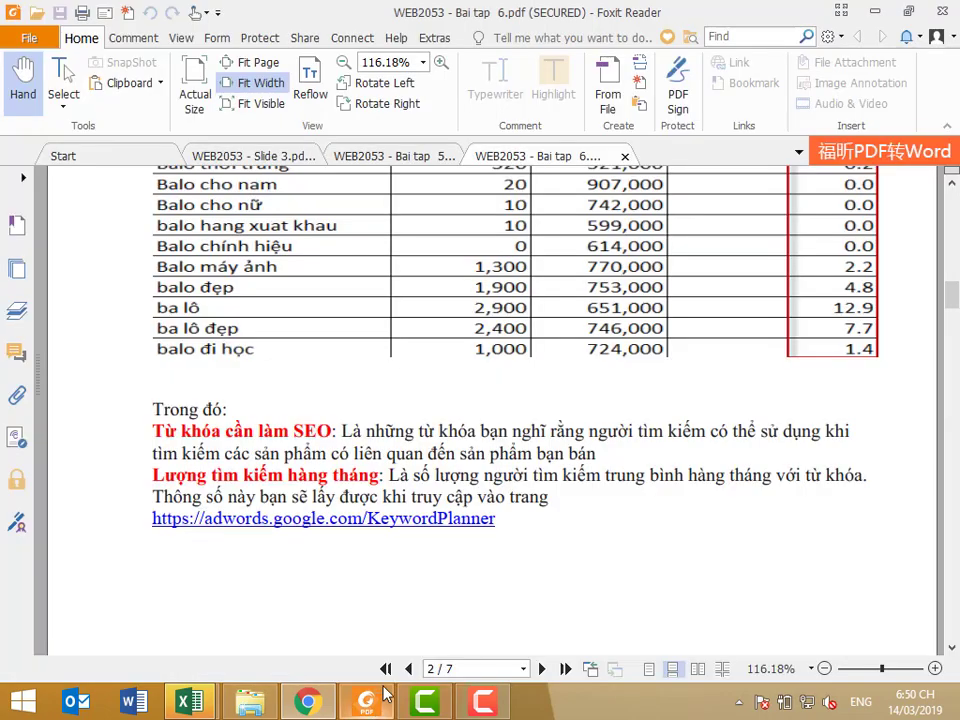
{"action": "left_click", "coordinate": [366, 701]}
{"action": "scroll", "coordinate": [452, 510], "scroll_direction": "up", "scroll_amount": 3}
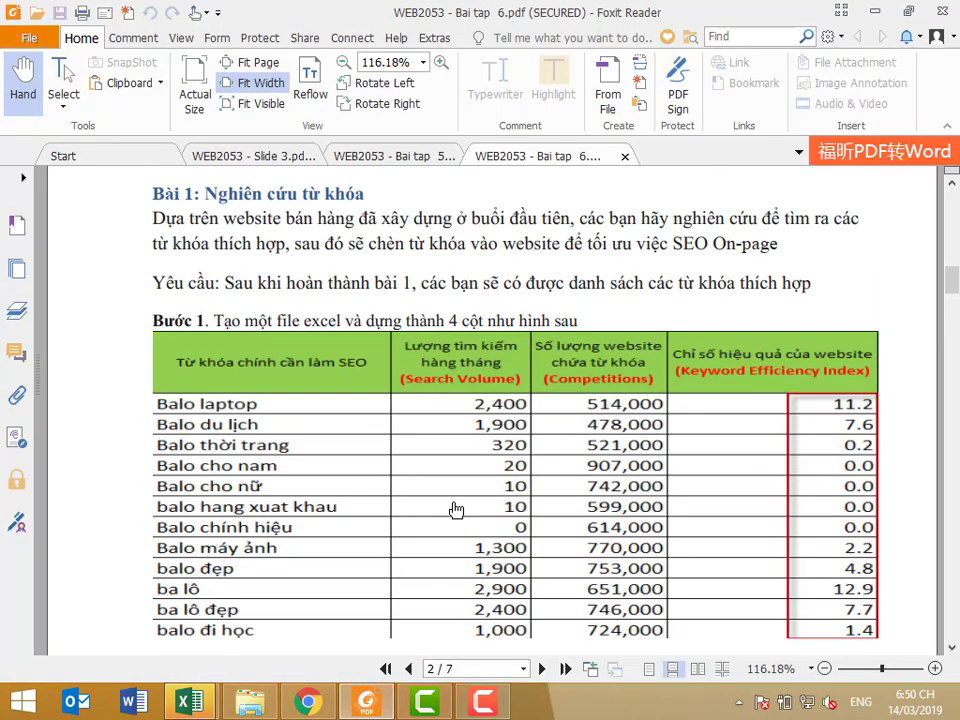
{"action": "scroll", "coordinate": [452, 510], "scroll_direction": "down", "scroll_amount": 15}
{"action": "scroll", "coordinate": [452, 537], "scroll_direction": "down", "scroll_amount": 17}
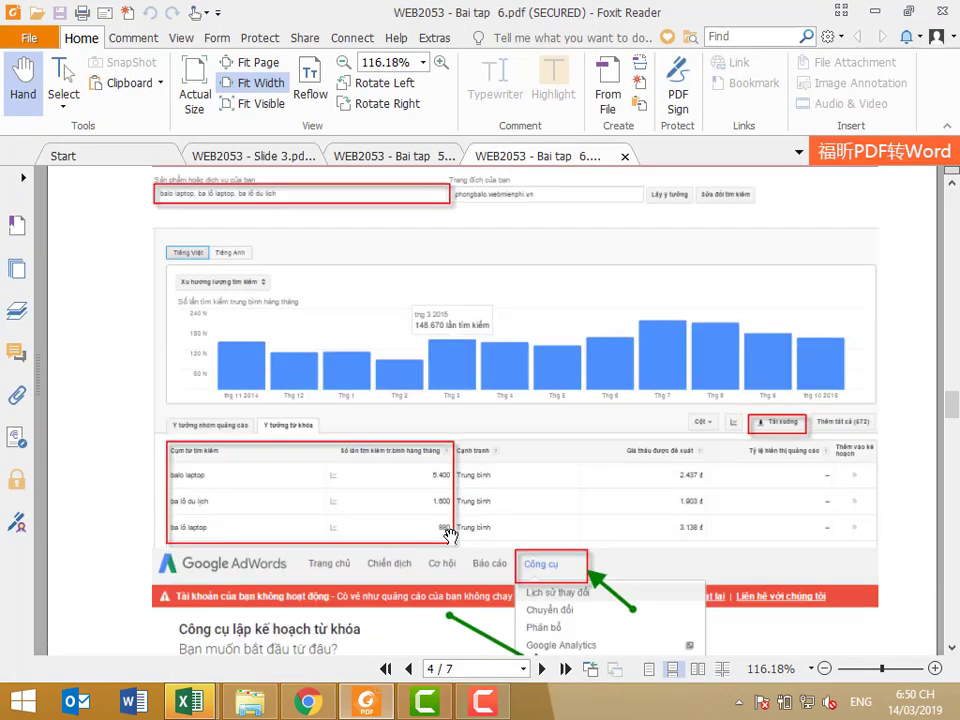
{"action": "scroll", "coordinate": [448, 532], "scroll_direction": "down", "scroll_amount": 1}
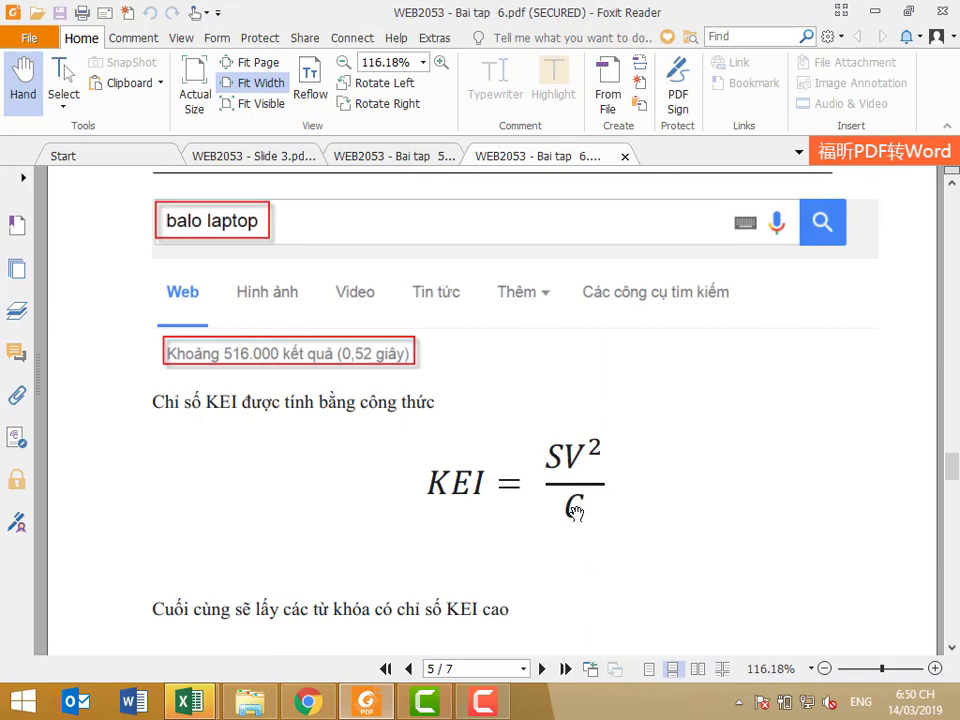
View the sample KEI table on page 6, switch to Chrome, and copy the search term "điện thoại thông minh" from Keyword Planner.
{"action": "scroll", "coordinate": [572, 508], "scroll_direction": "down", "scroll_amount": 14}
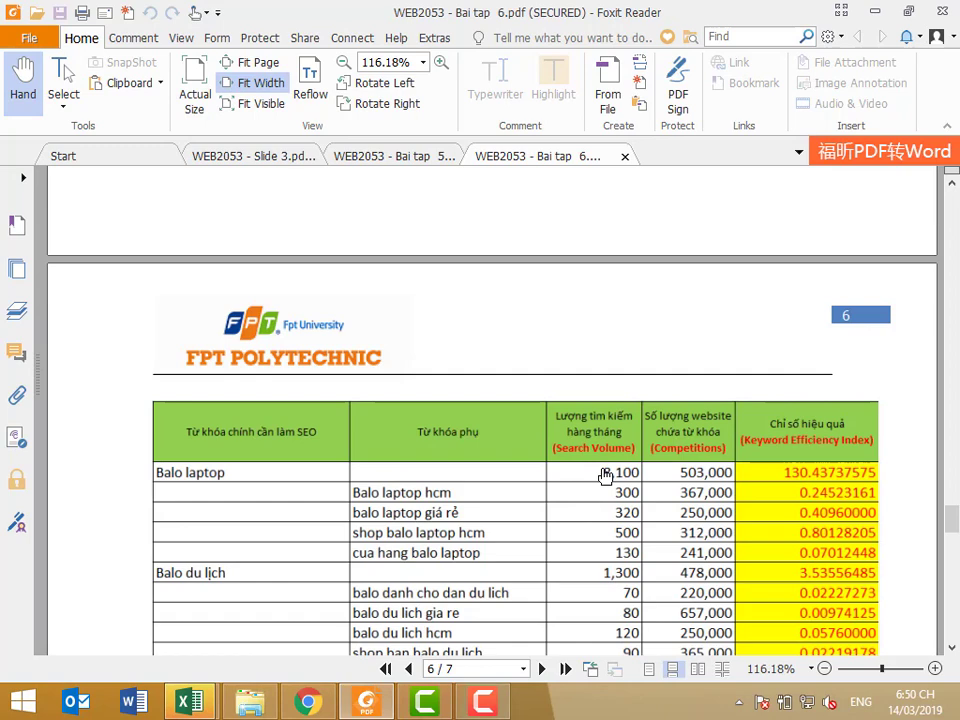
{"action": "left_click", "coordinate": [322, 707]}
{"action": "left_click", "coordinate": [432, 228]}
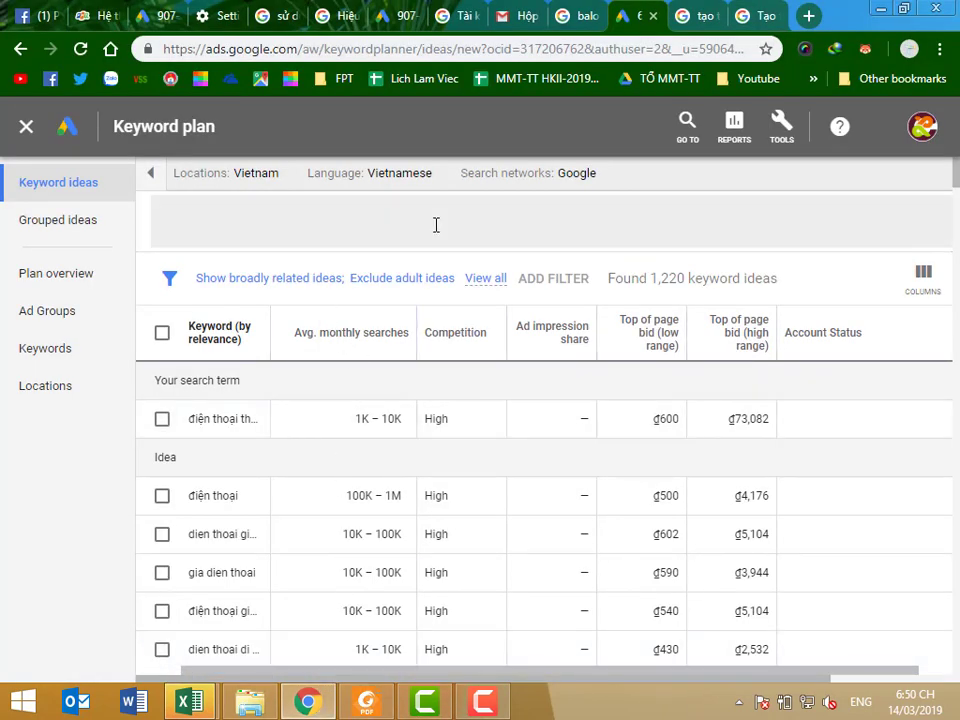
{"action": "left_click", "coordinate": [330, 223]}
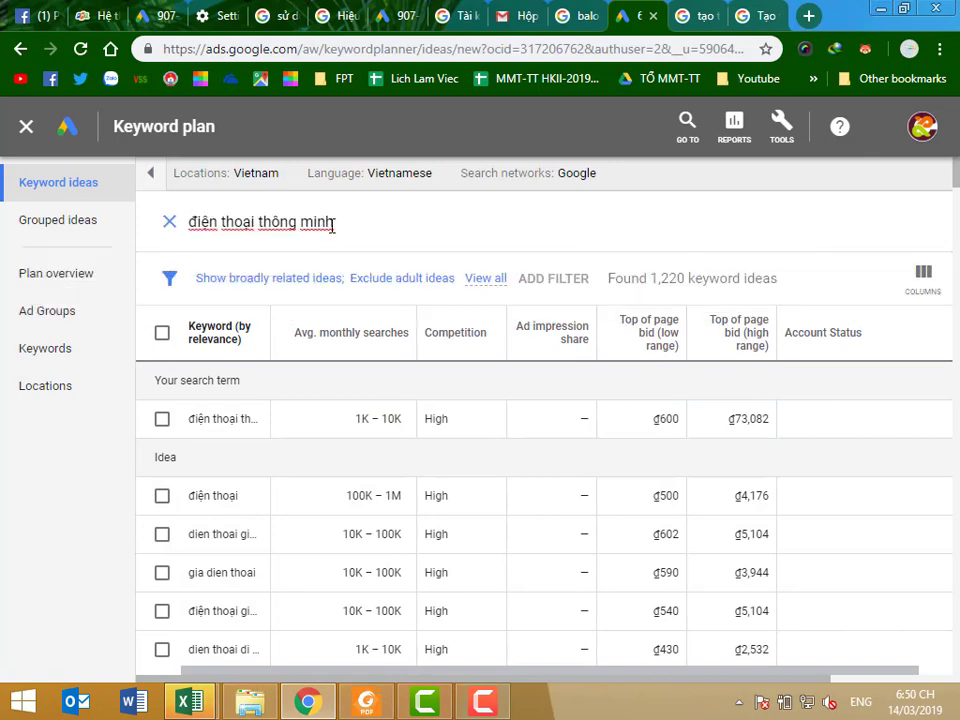
{"action": "left_click_drag", "start_coordinate": [333, 225], "coordinate": [30, 216]}
{"action": "key", "text": "ctrl+c"}
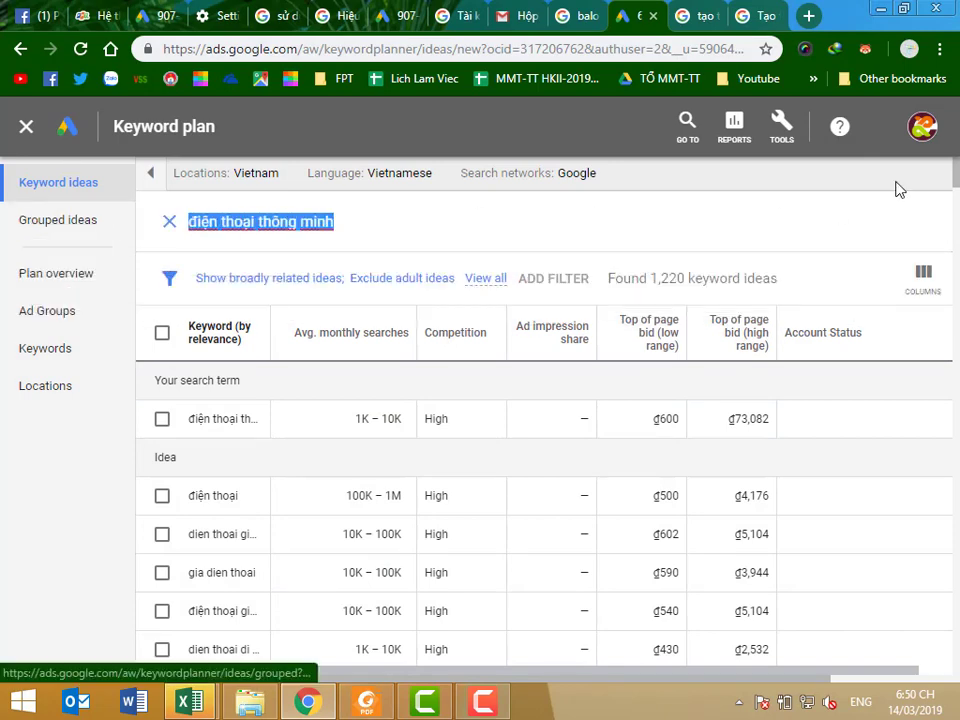
Search Google for "điện thoại thông minh", highlight the number of results, and return to the sample KEI table in Foxit Reader.
{"action": "left_click", "coordinate": [700, 16]}
{"action": "left_click", "coordinate": [593, 49]}
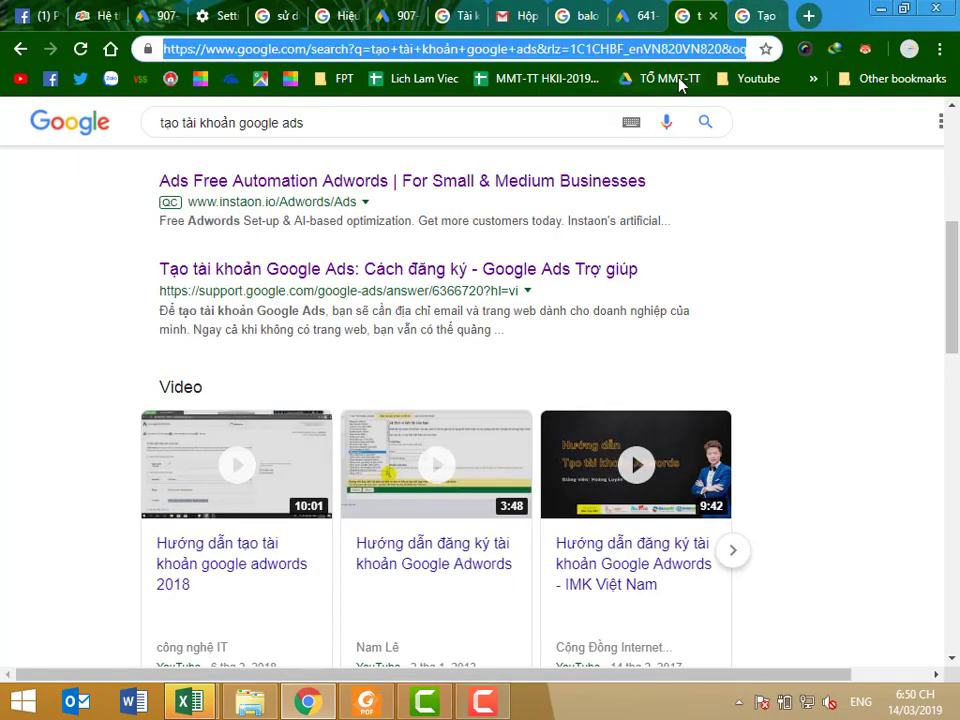
{"action": "key", "text": "ctrl+v"}
{"action": "key", "text": "Return"}
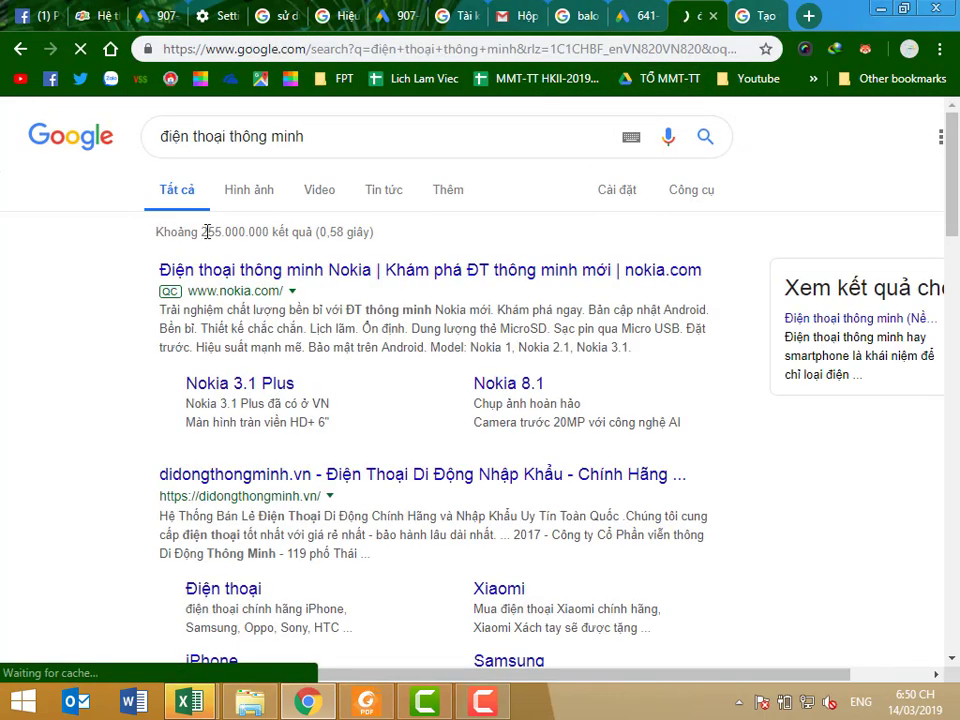
{"action": "left_click_drag", "start_coordinate": [206, 232], "coordinate": [270, 229]}
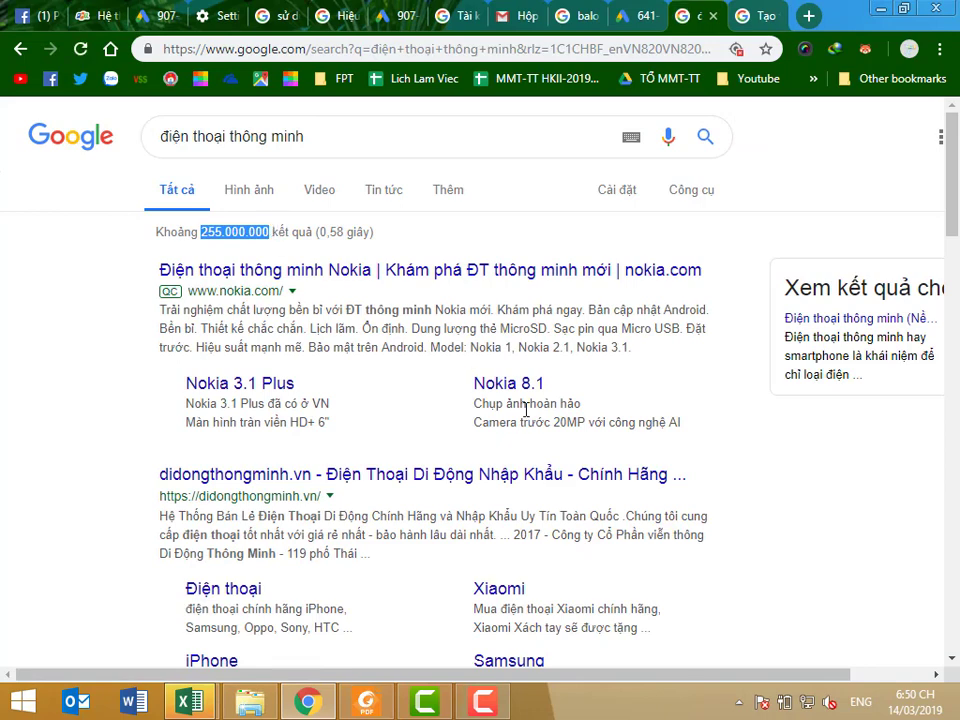
{"action": "left_click", "coordinate": [378, 706]}
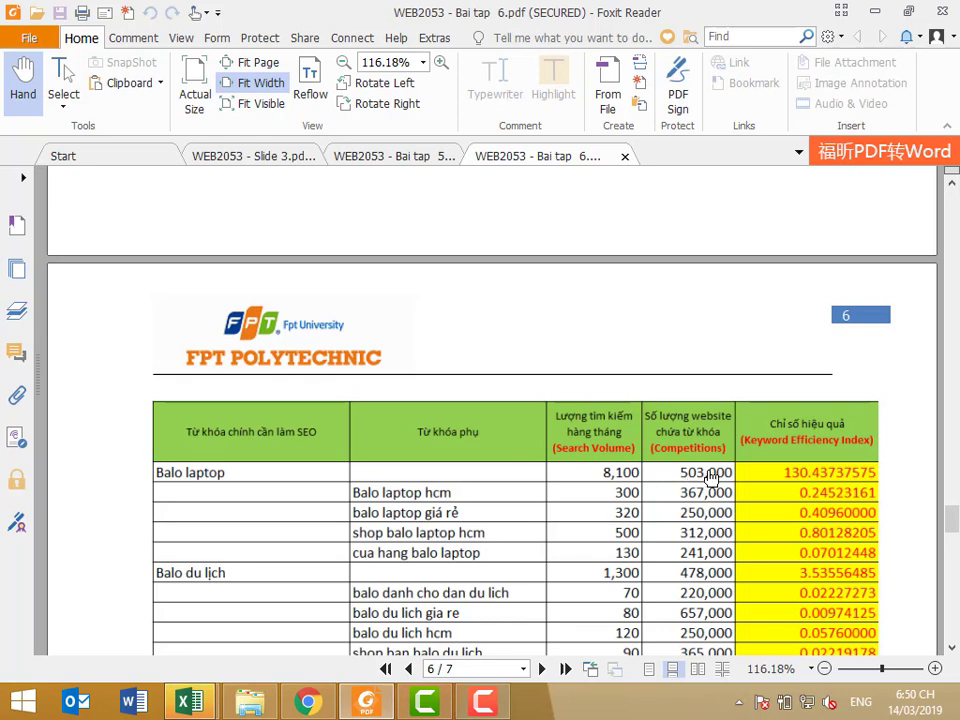